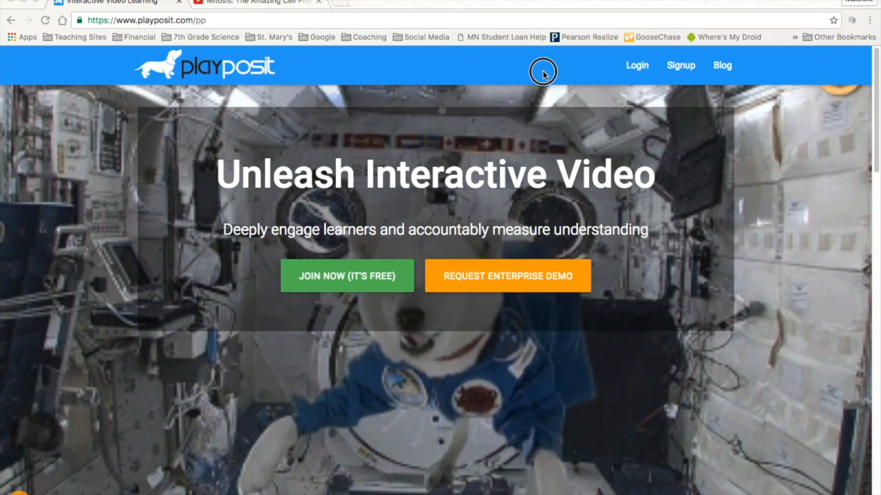
Log in through Google single sign-on with the school account and allow the permissions eduCanon requests.
left_click(636, 66)
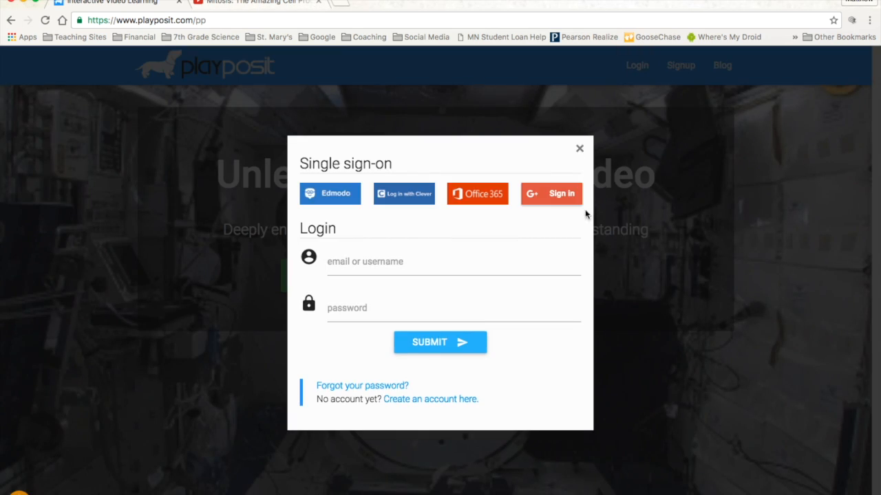
left_click(551, 196)
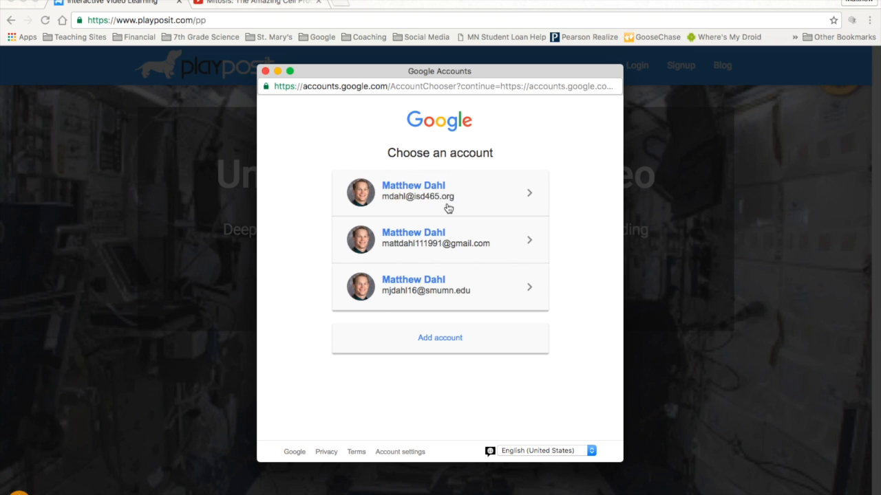
left_click(427, 191)
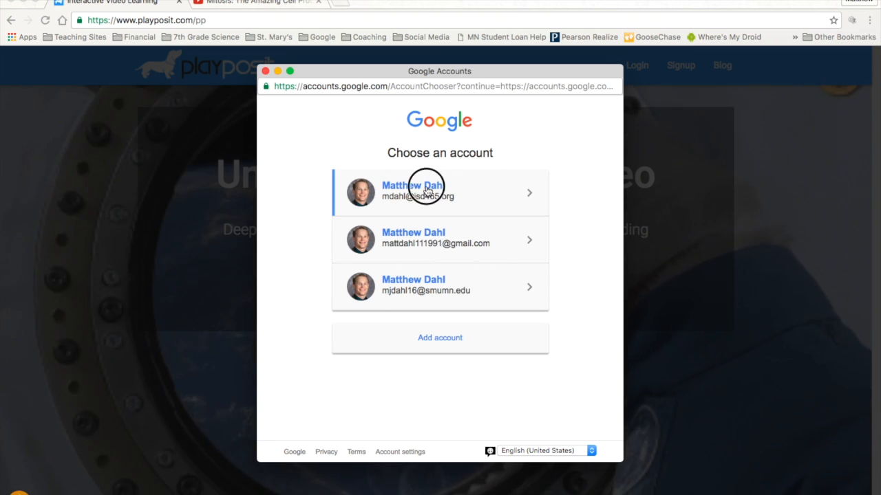
scroll(486, 284, "down", 2)
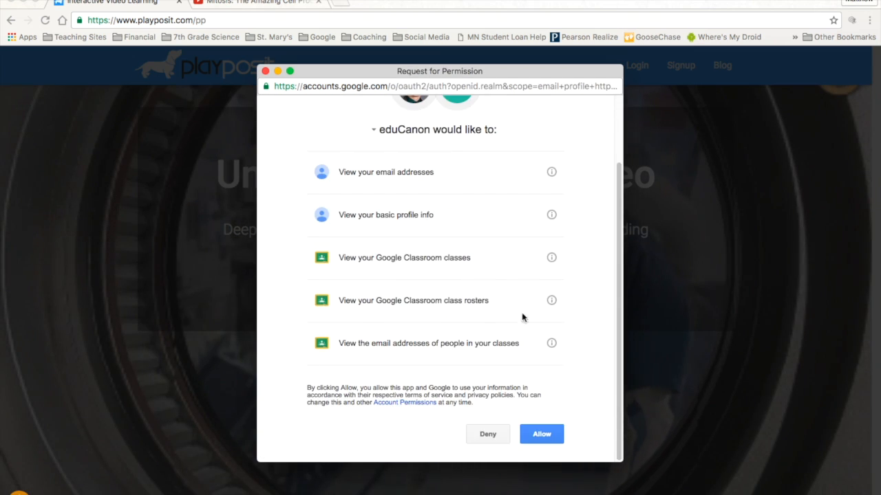
left_click(541, 435)
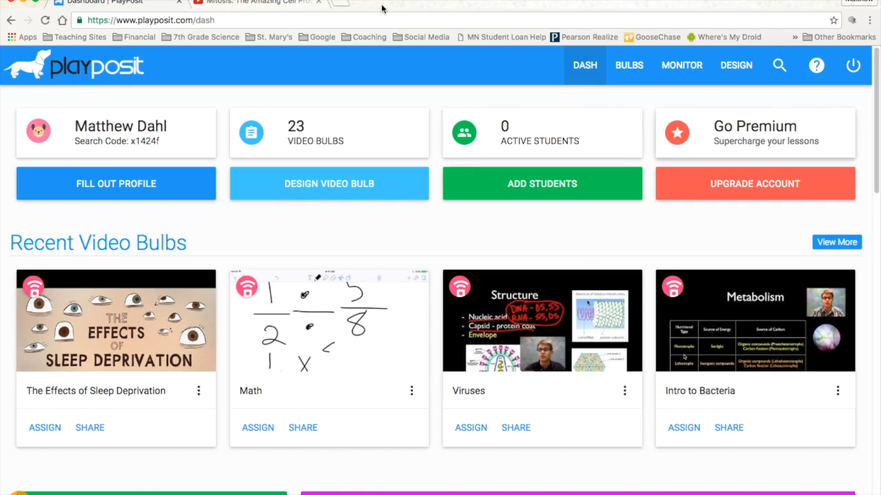
scroll(242, 338, "down", 1)
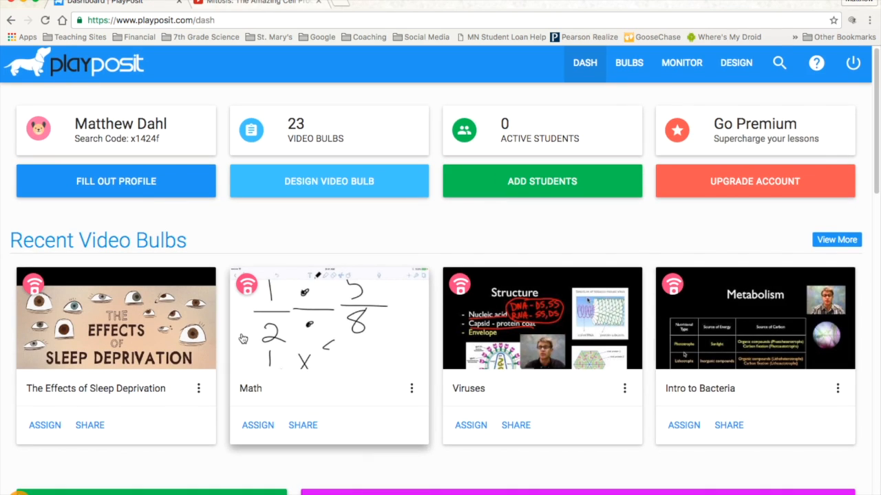
scroll(242, 339, "down", 10)
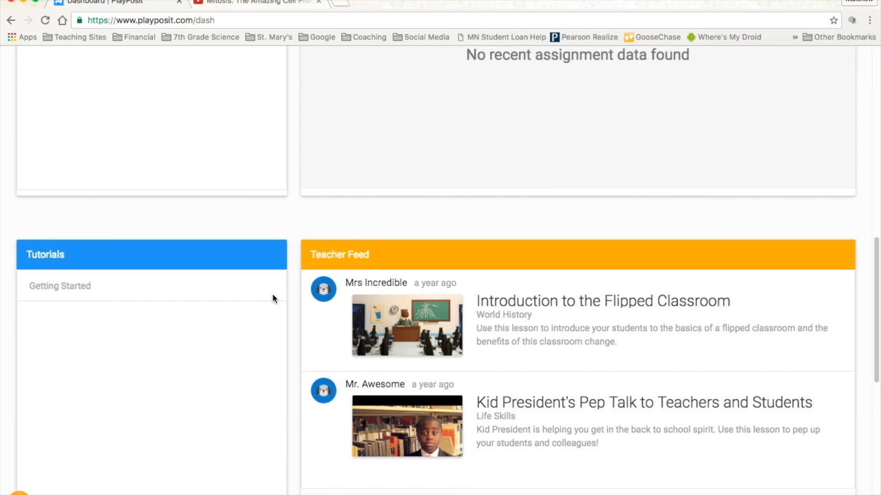
scroll(272, 298, "up", 3)
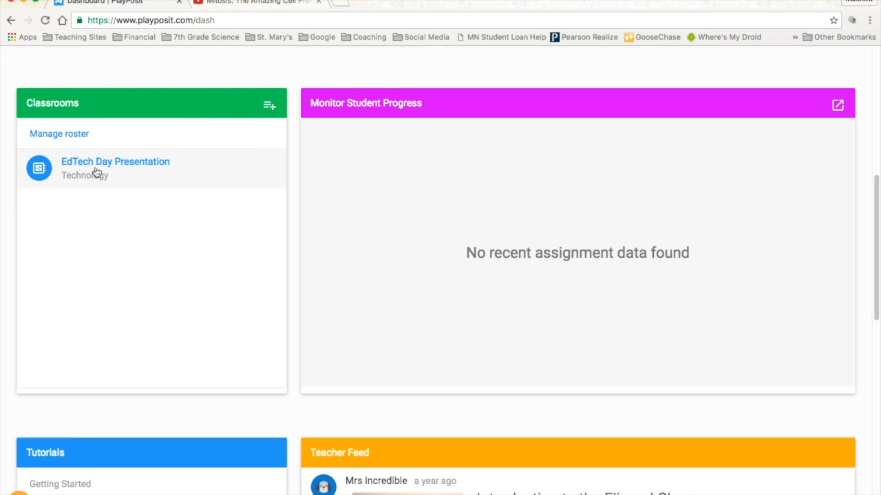
scroll(71, 172, "up", 6)
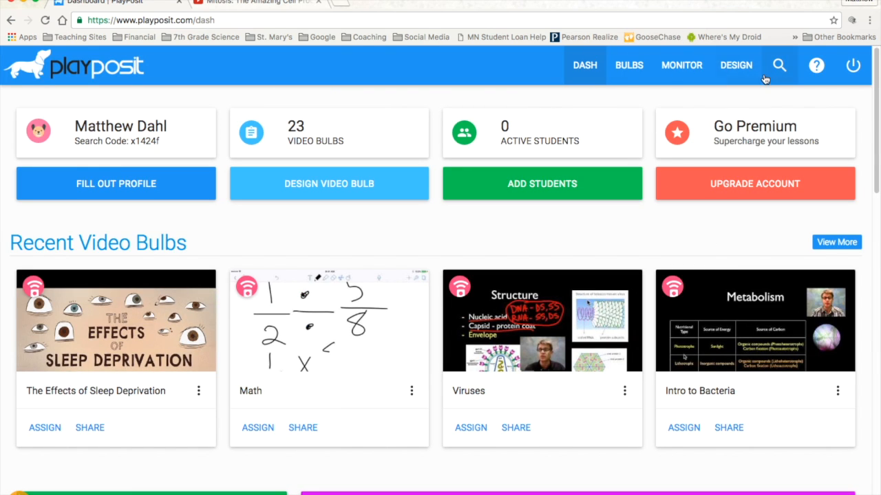
Create a new video bulb from the URL of the Amoeba Sisters mitosis video open on YouTube.
left_click(734, 69)
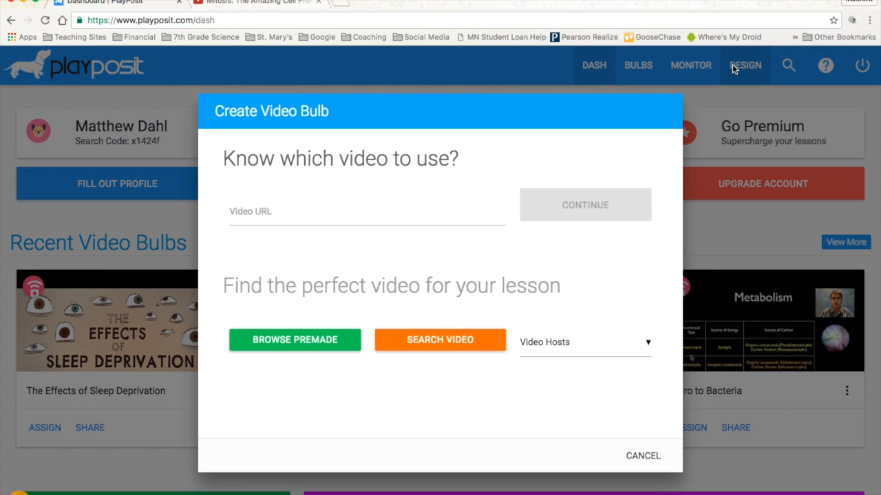
left_click(274, 212)
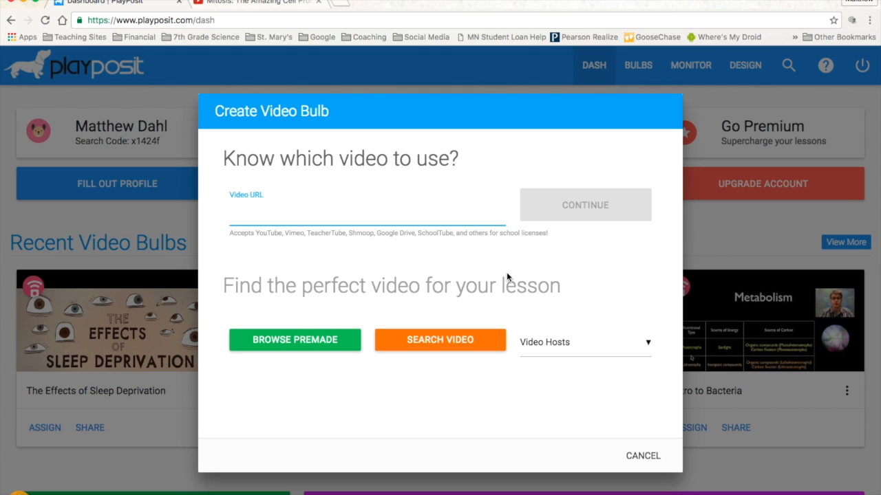
left_click(279, 3)
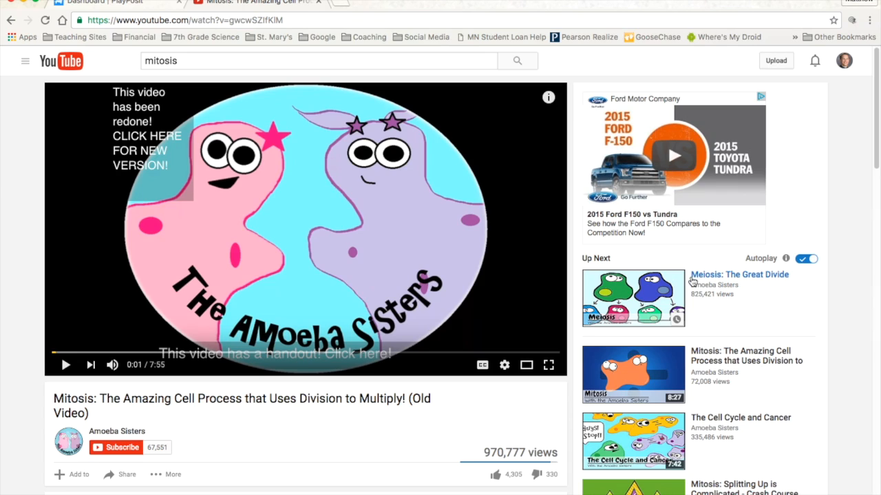
left_click(294, 21)
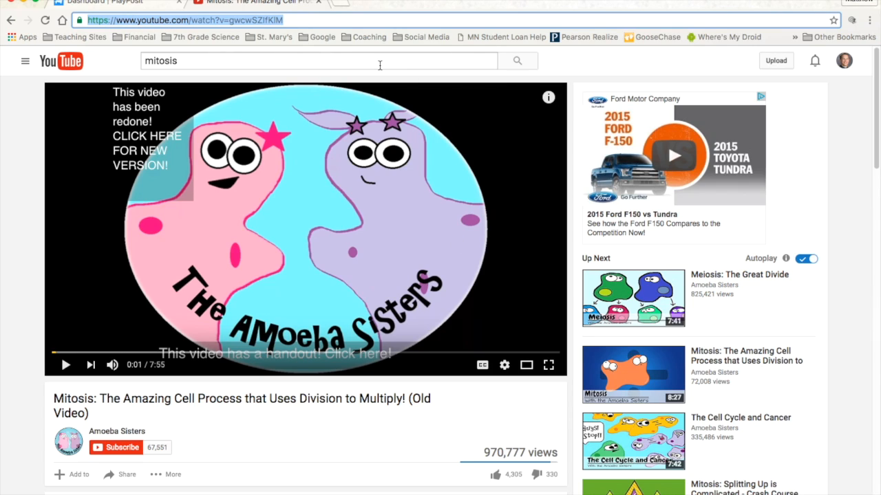
left_click(125, 5)
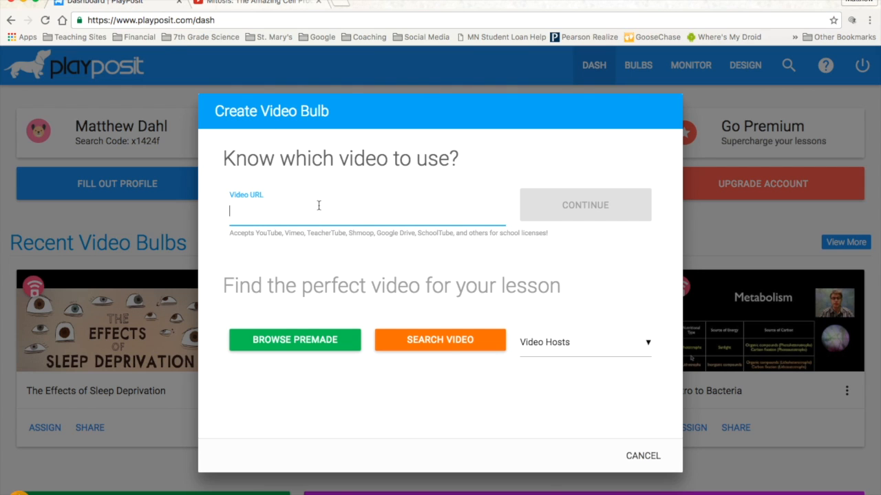
type("https://www.youtube.com/watch?v=gwcwSZIfKIM")
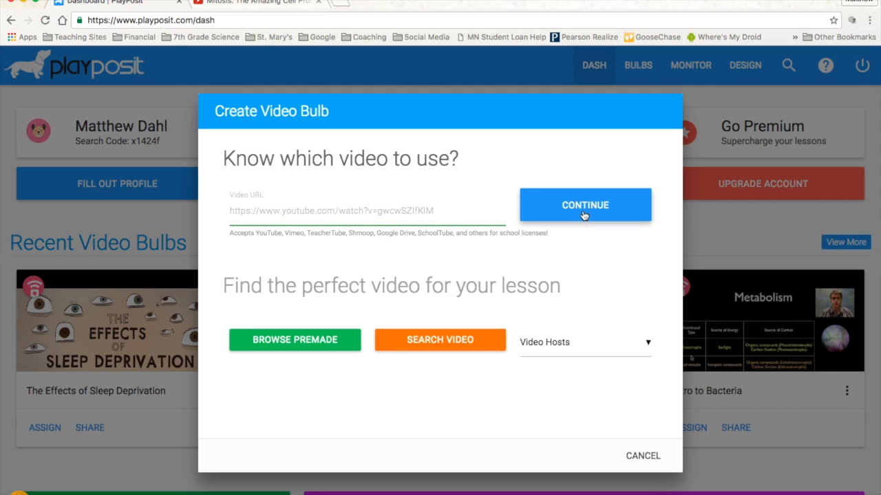
left_click(583, 216)
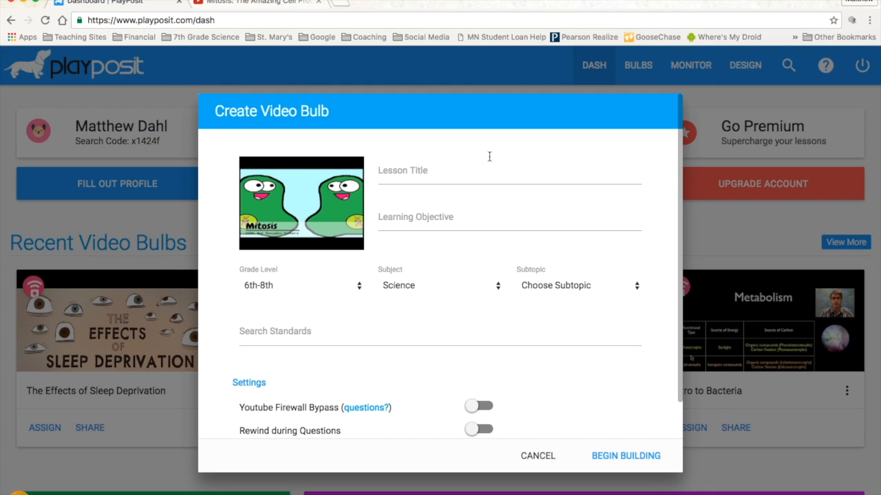
Title the lesson "MItosis" and enter the learning objective "Students will be able to describe the steps of mitosis.".
left_click(476, 176)
type("MItosis")
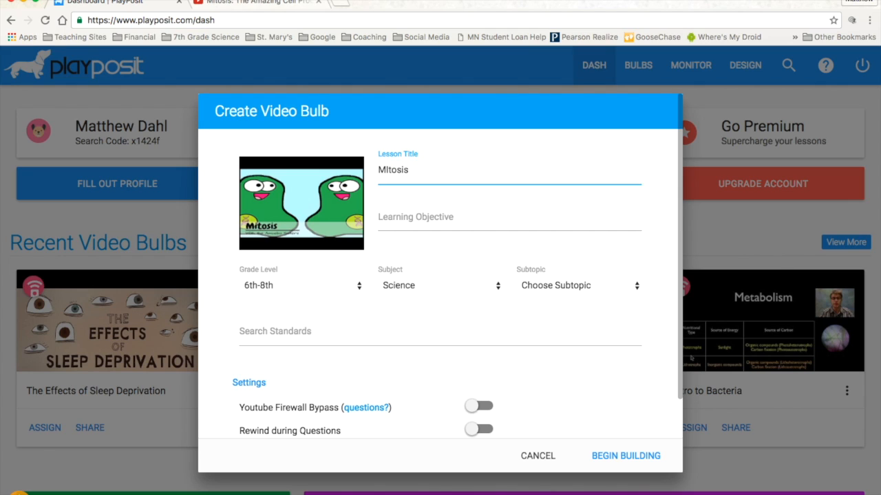
left_click(578, 223)
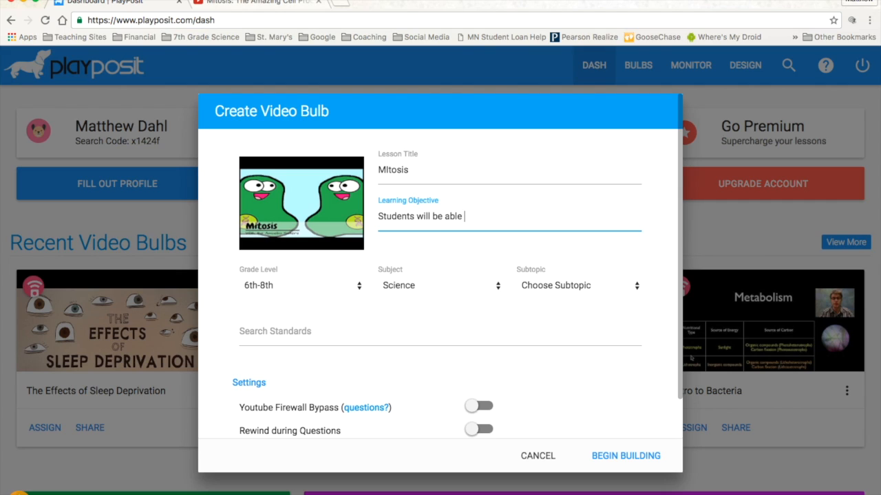
type("describe the steps of mitosis.")
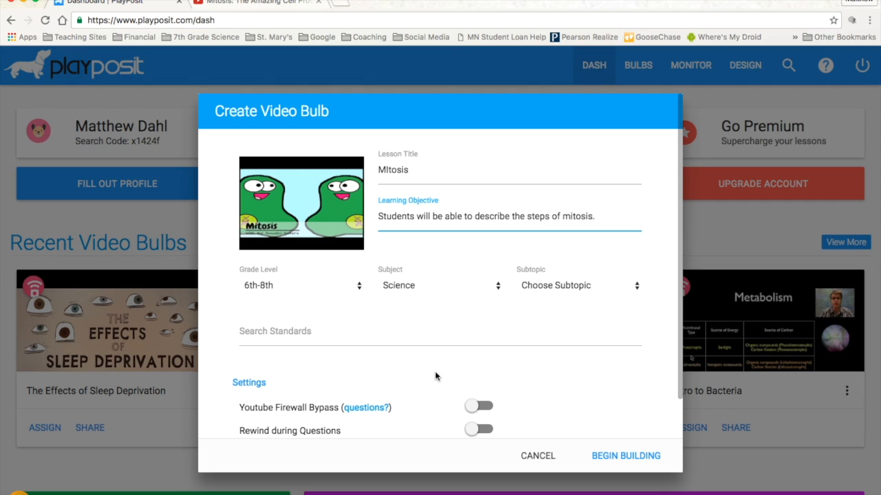
Enable Rewind during Questions in the new bulb's settings.
scroll(479, 376, "down", 1)
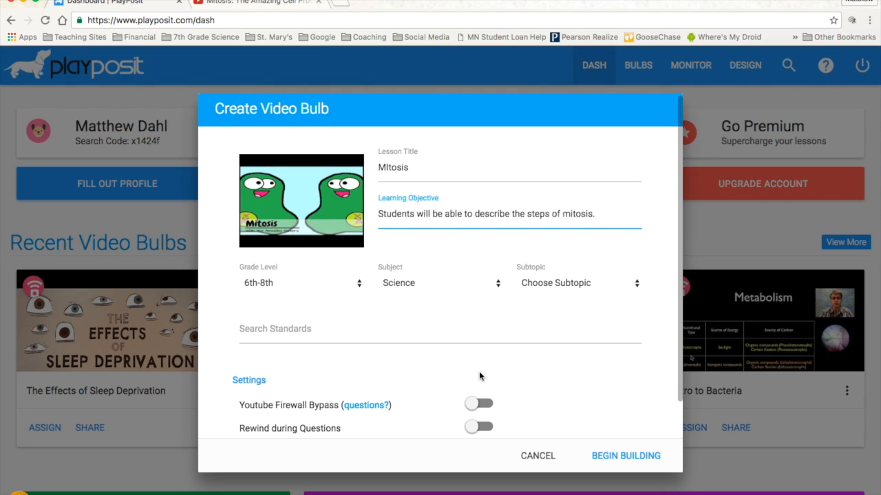
left_click(471, 431)
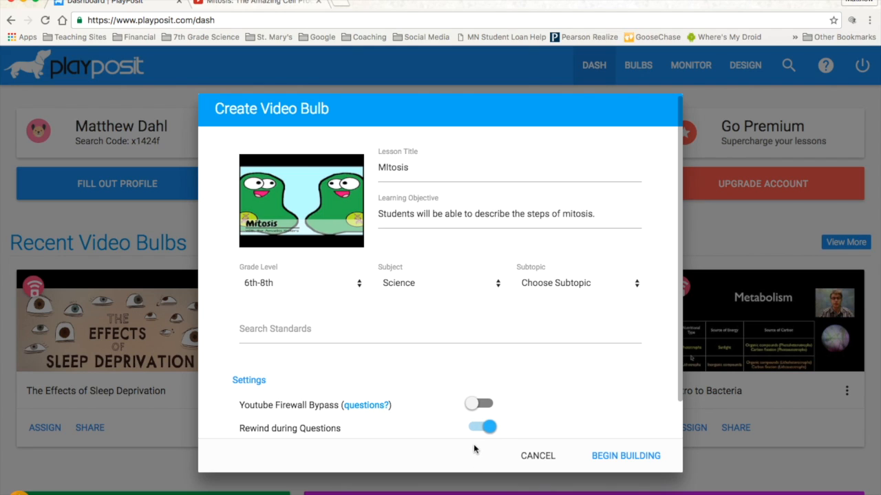
left_click(489, 428)
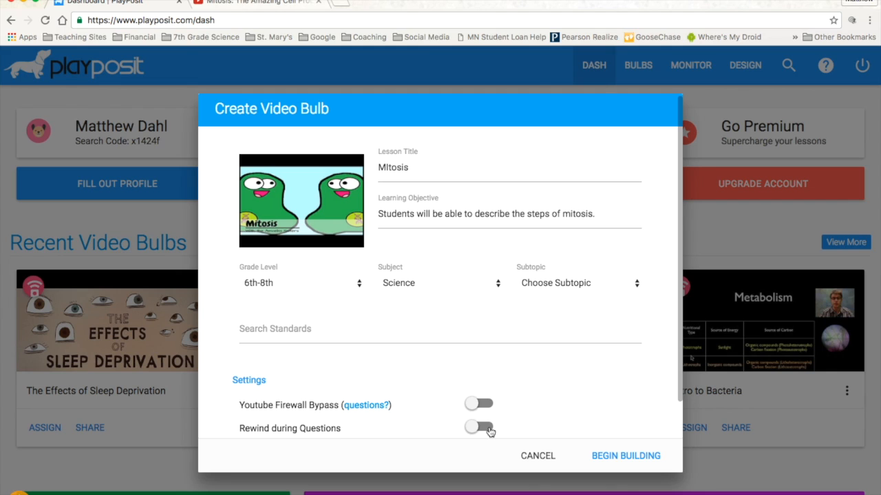
left_click(469, 429)
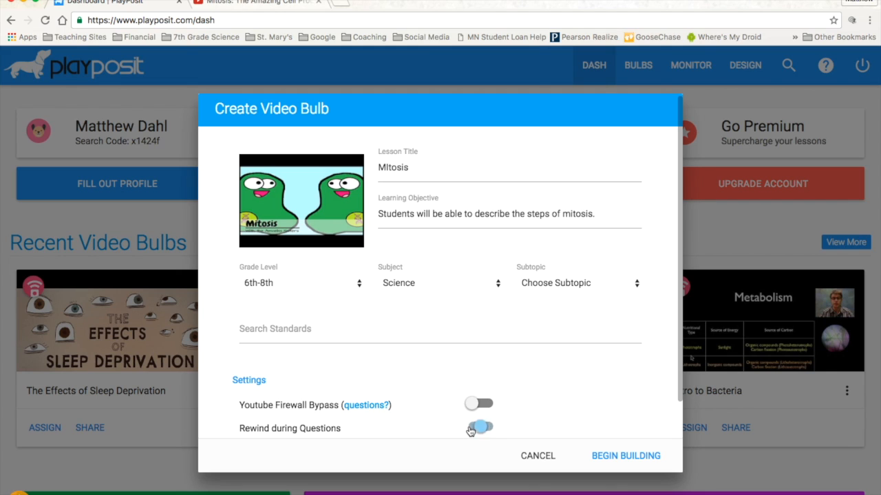
Set the lesson's subtopic to Biology and begin building the bulb.
left_click(627, 456)
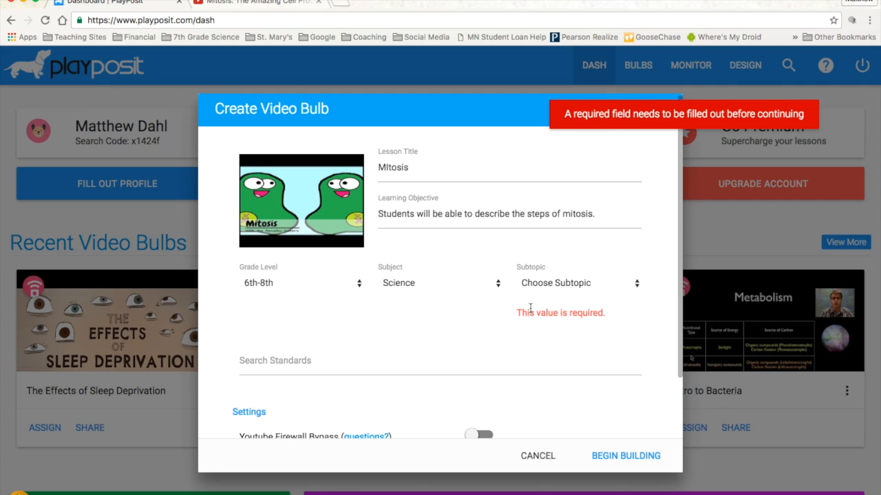
left_click(574, 284)
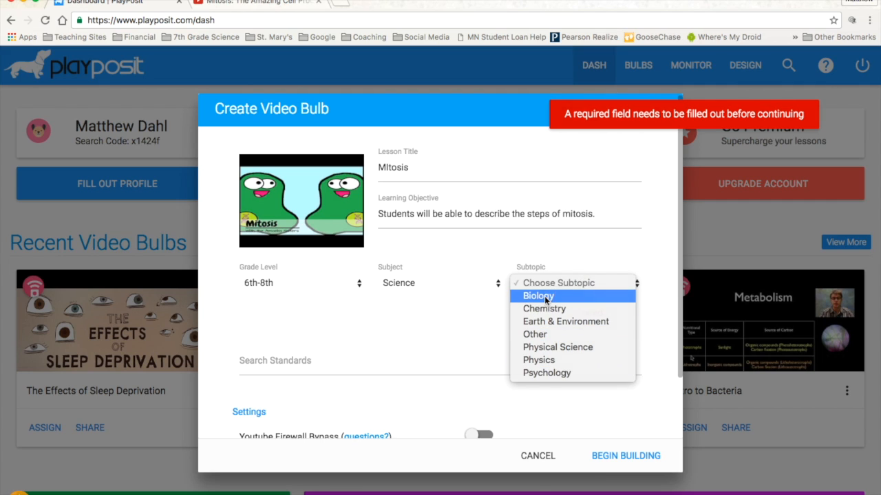
left_click(546, 300)
scroll(543, 356, "down", 1)
left_click(651, 465)
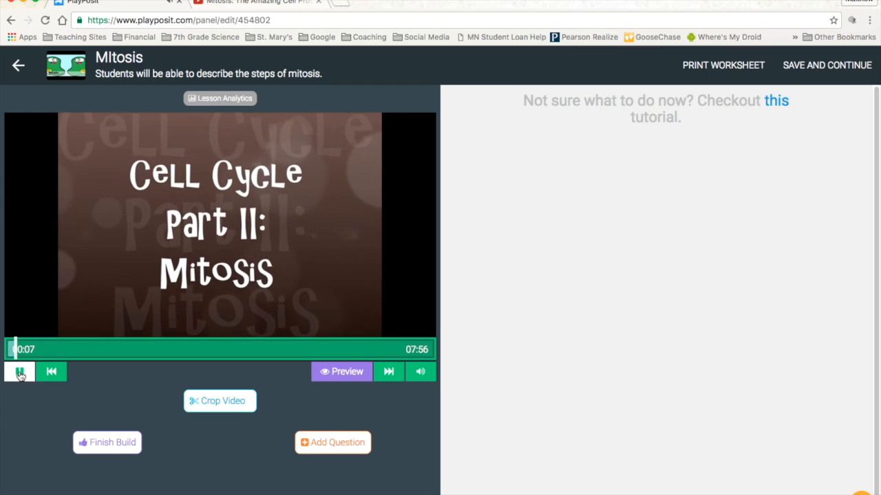
Play the lesson video a little further and pause it at 00:08.
left_click(20, 370)
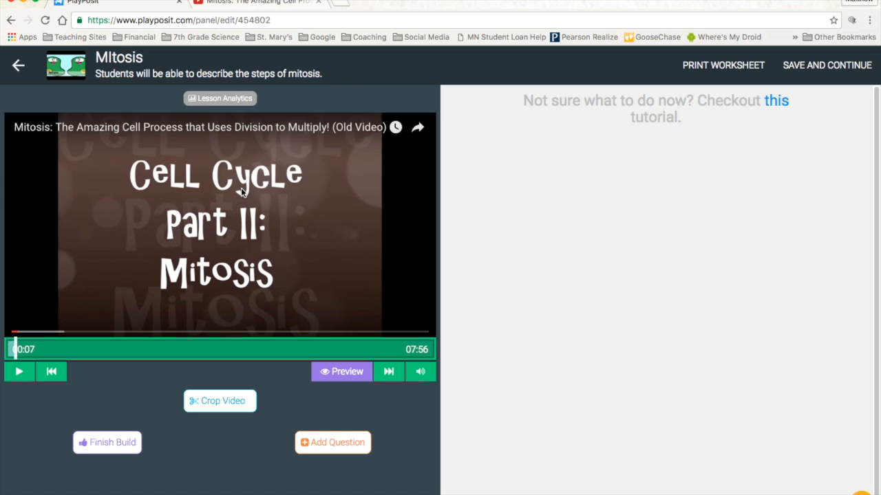
left_click(8, 377)
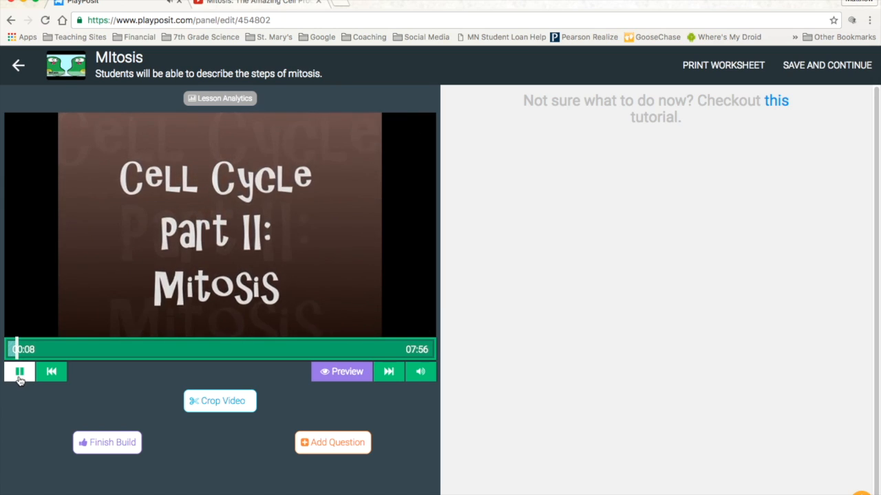
left_click(18, 375)
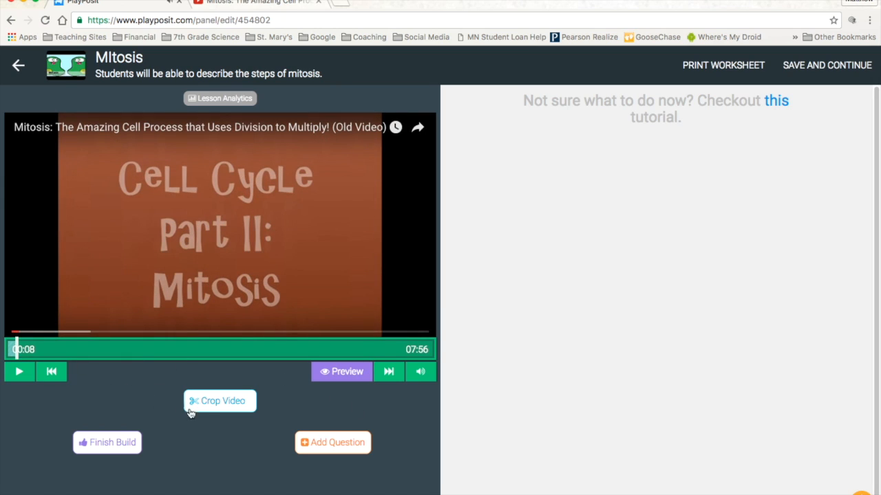
Add a multiple-choice question at 00:08 that asks "Are you ready to learn?".
left_click(317, 445)
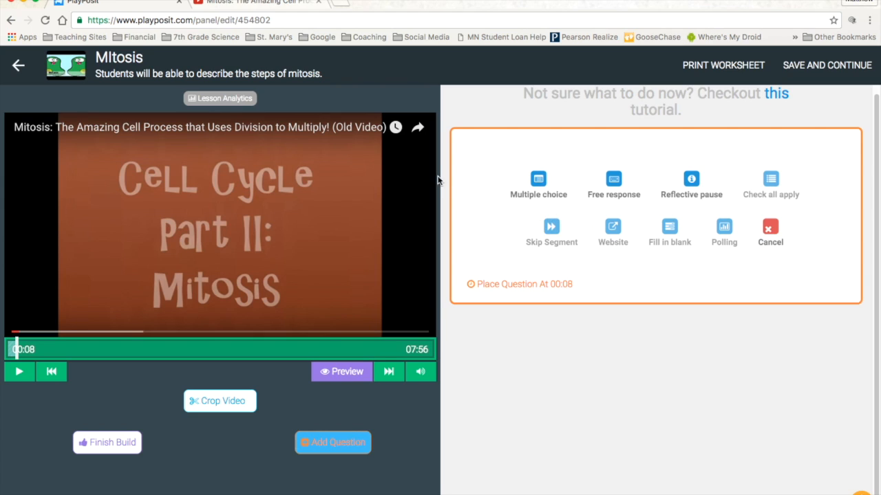
left_click(537, 183)
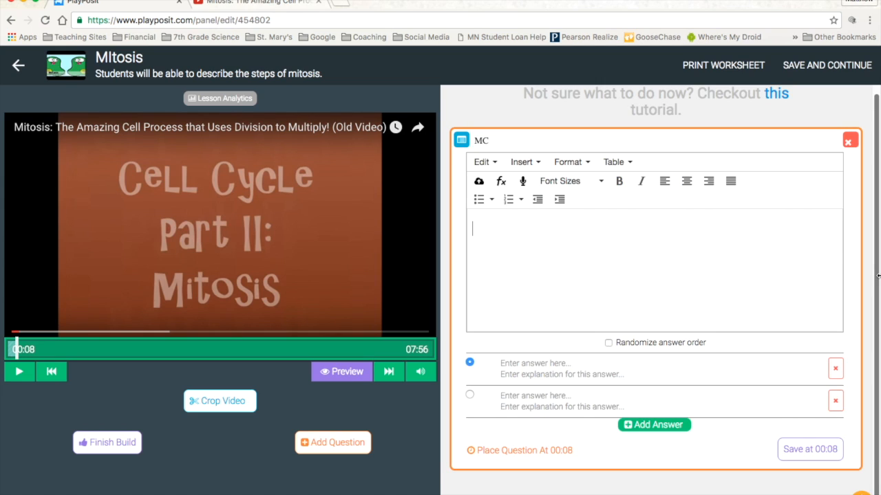
type("Are you re")
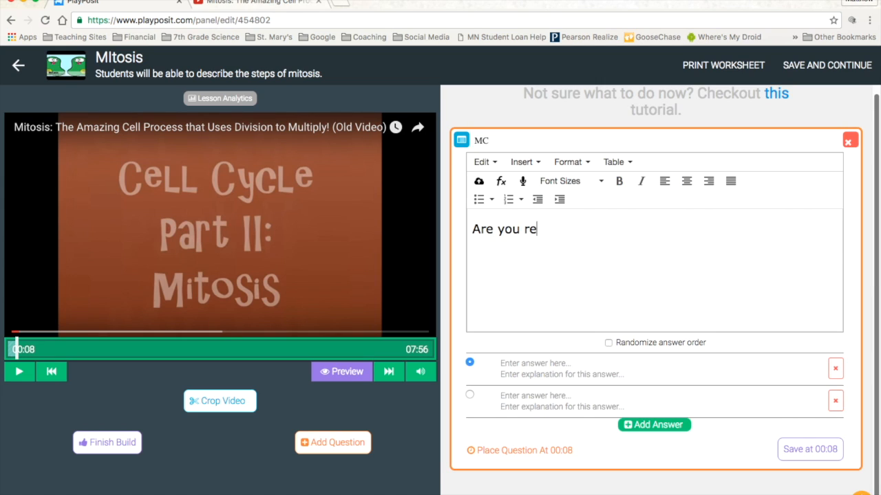
type("ady to learn?")
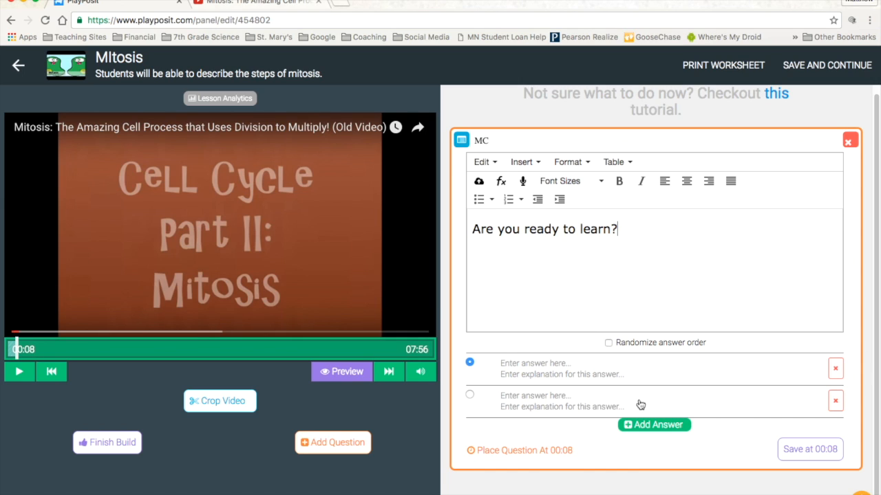
Enter "yes!!!! (pick me!!!!)" as the correct first answer and "No" as the second answer to the question.
left_click(580, 354)
left_click(568, 365)
type("yes!!!!")
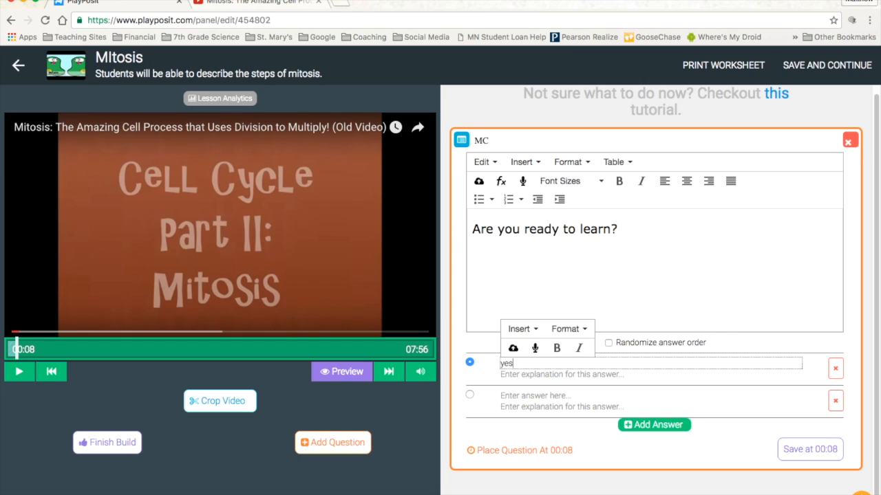
left_click(533, 398)
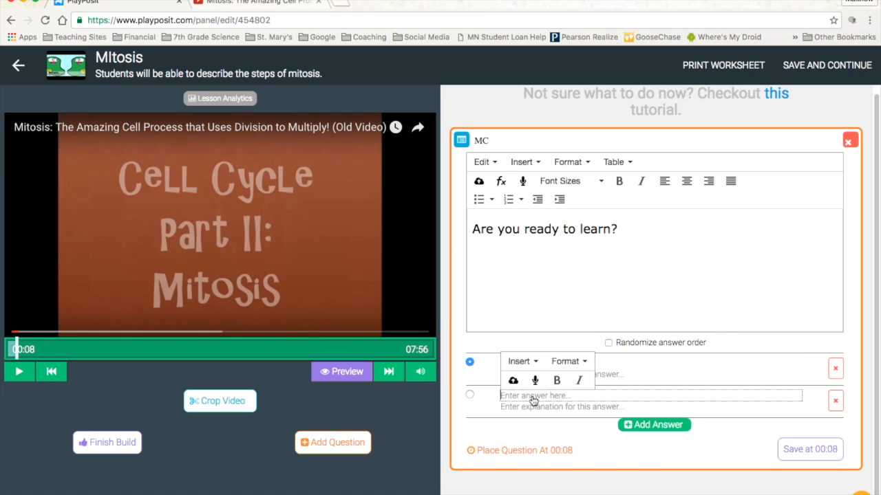
type("No")
left_click(623, 361)
left_click(596, 365)
type("(pick me!!!!)")
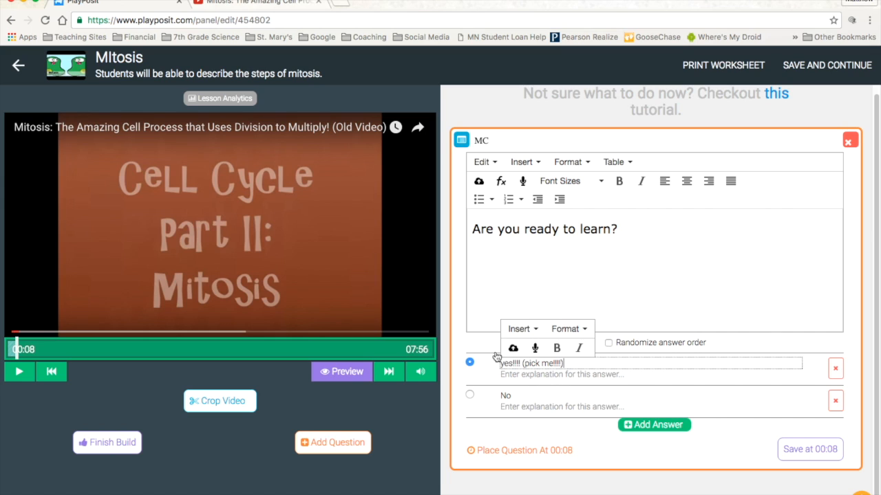
left_click(469, 364)
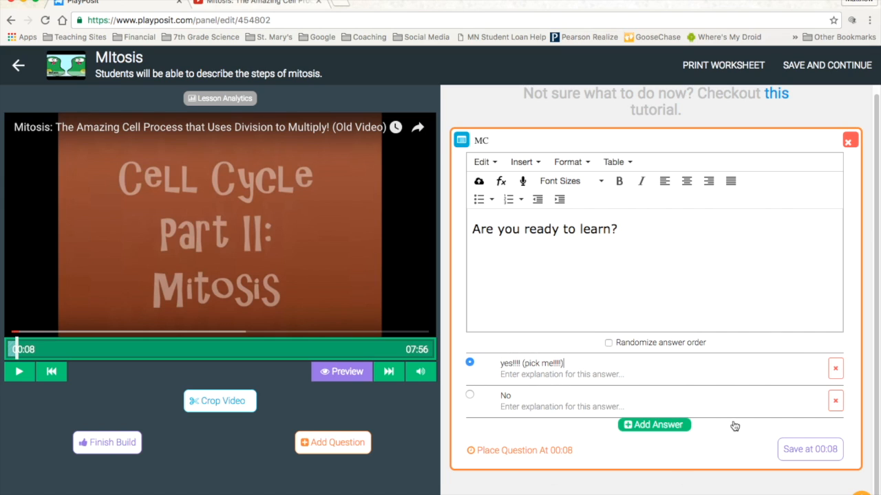
Add a third answer choice reading "maybe" to the question.
left_click(650, 424)
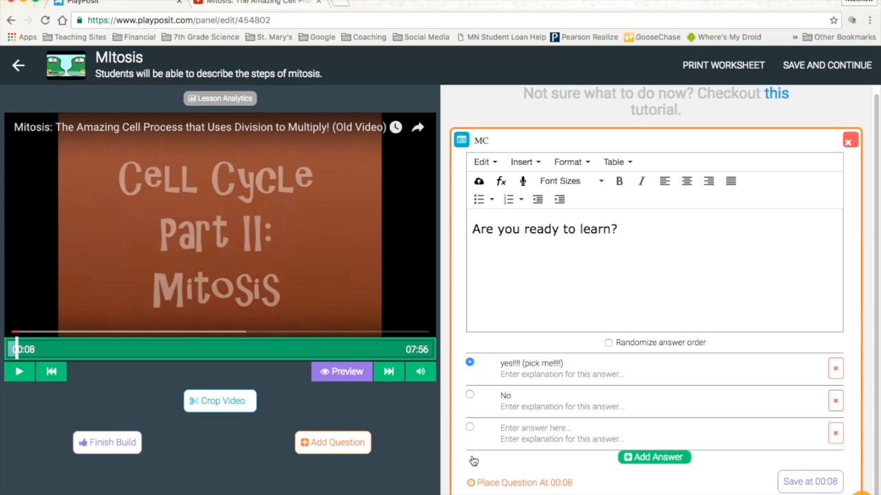
left_click(524, 432)
type("maybe")
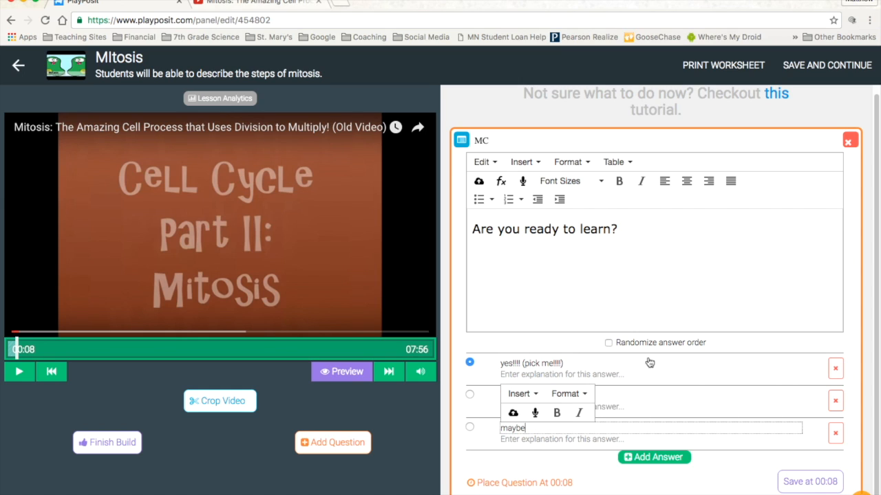
left_click(797, 352)
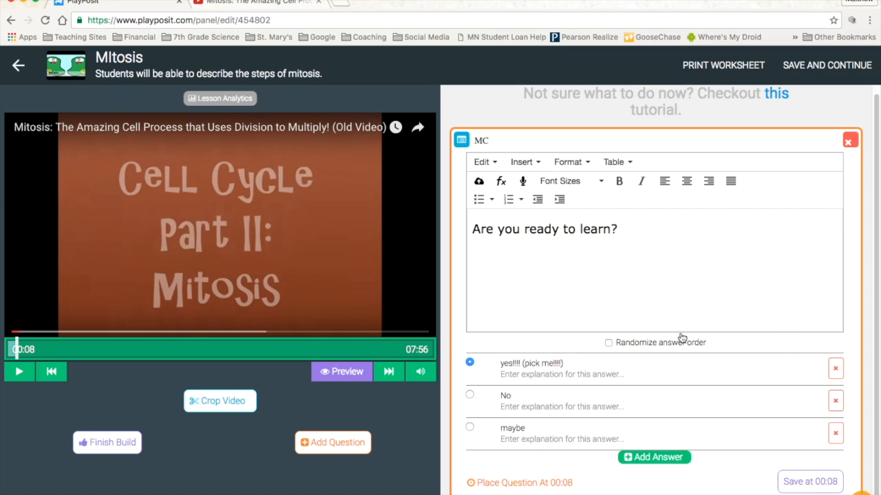
Randomize the answer order and save the question at 00:08.
left_click(608, 342)
left_click(796, 483)
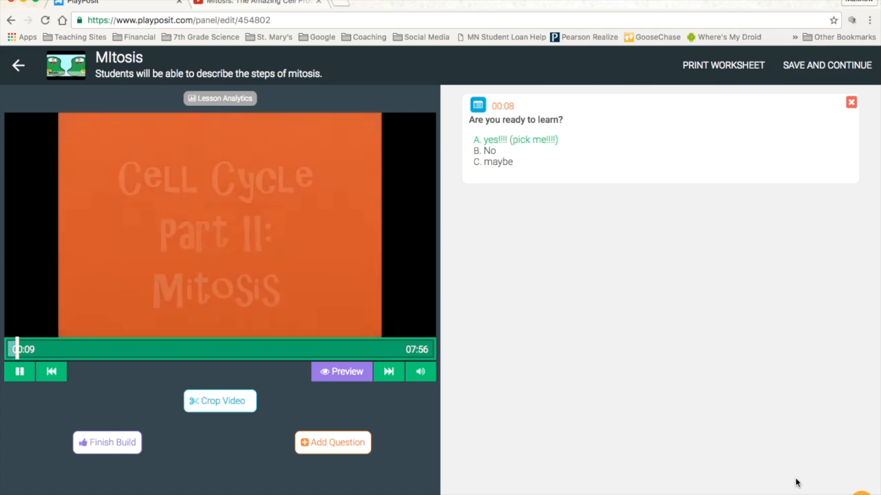
Pause the lesson video at 00:15 and jump ahead to 03:44.
left_click(20, 372)
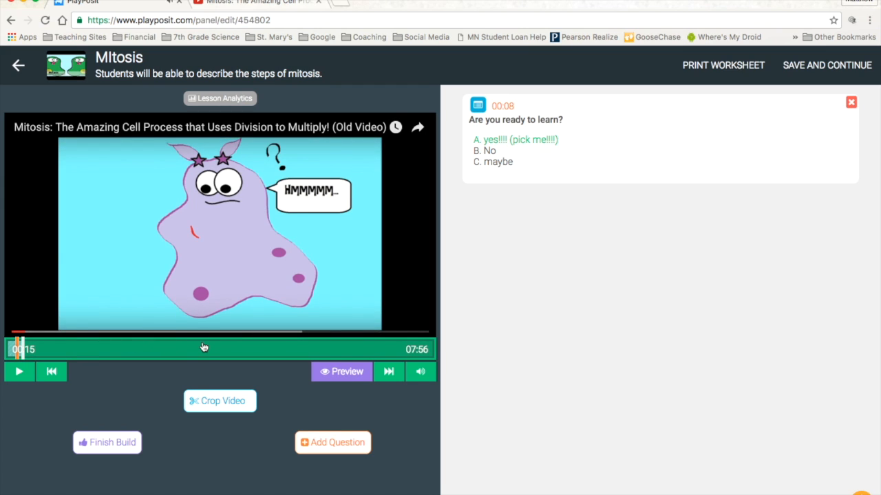
left_click(207, 349)
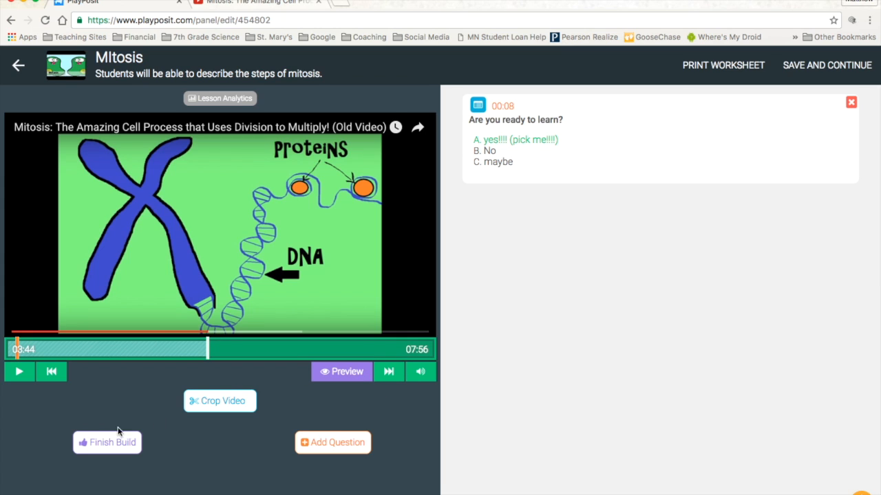
Finish the build, assigning the lesson to EdTech Day Presentation with a due date of September 2, 2016, and go to bulb management.
left_click(102, 443)
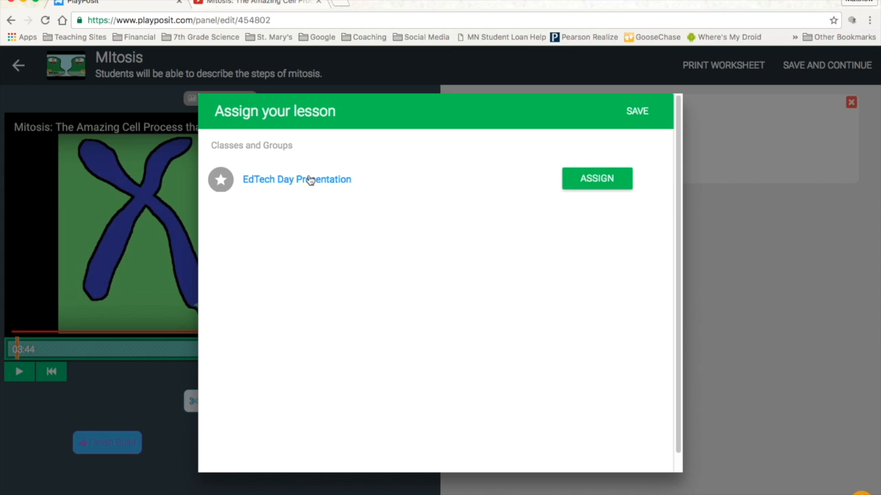
left_click(611, 181)
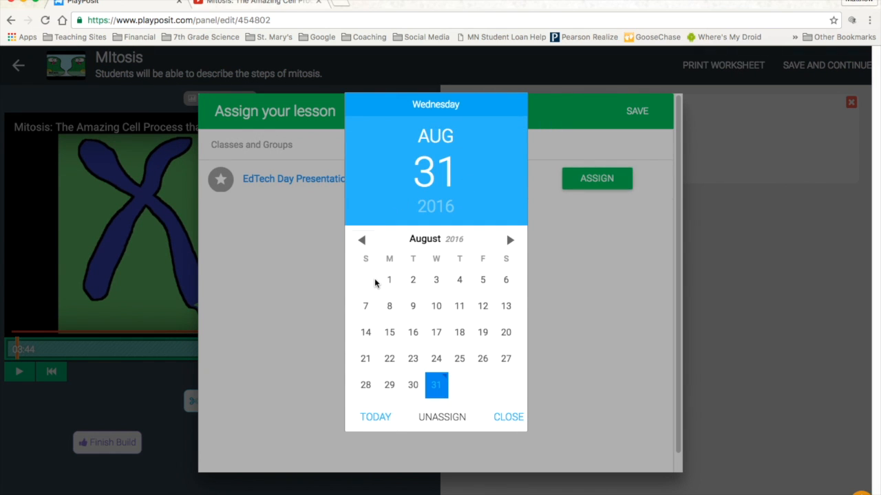
left_click(510, 240)
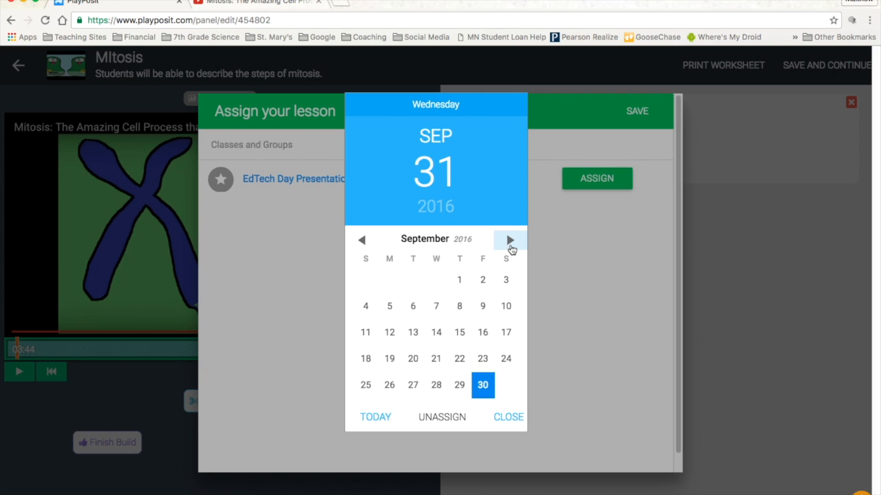
left_click(485, 293)
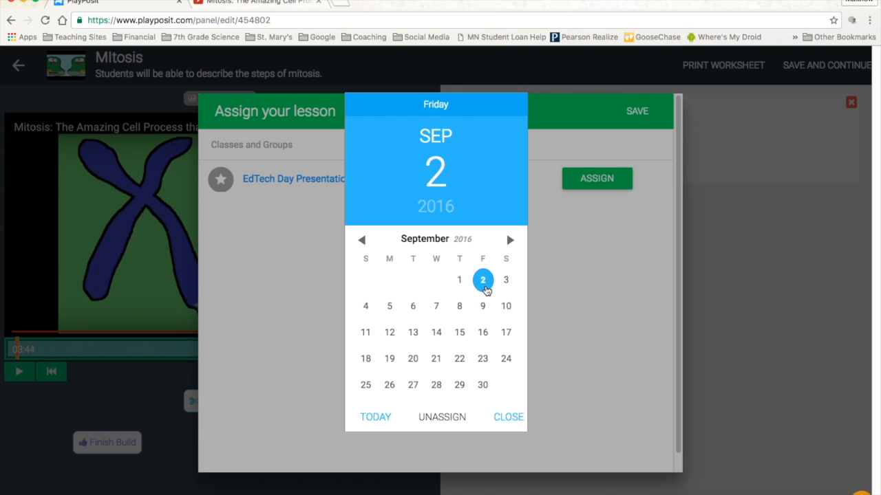
left_click(508, 418)
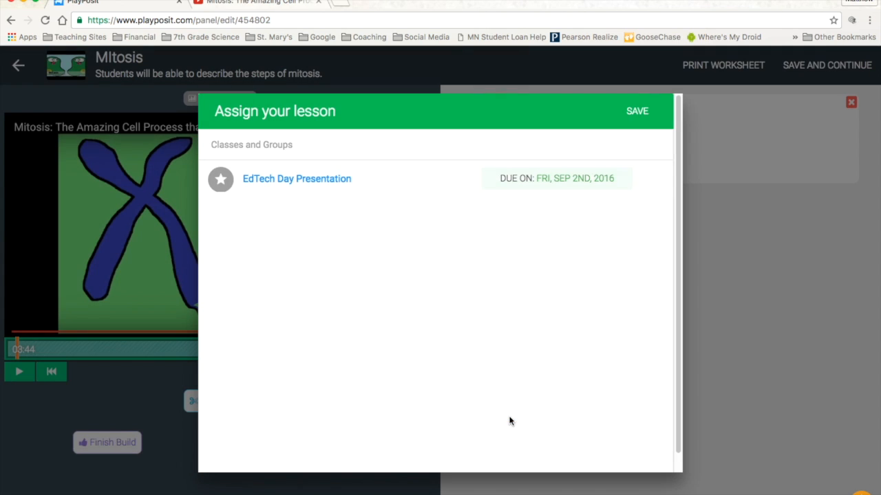
left_click(637, 111)
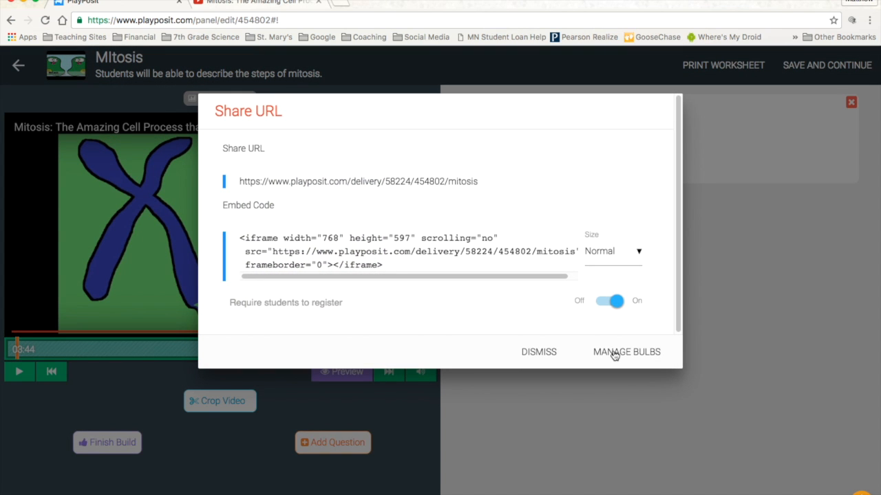
left_click(615, 352)
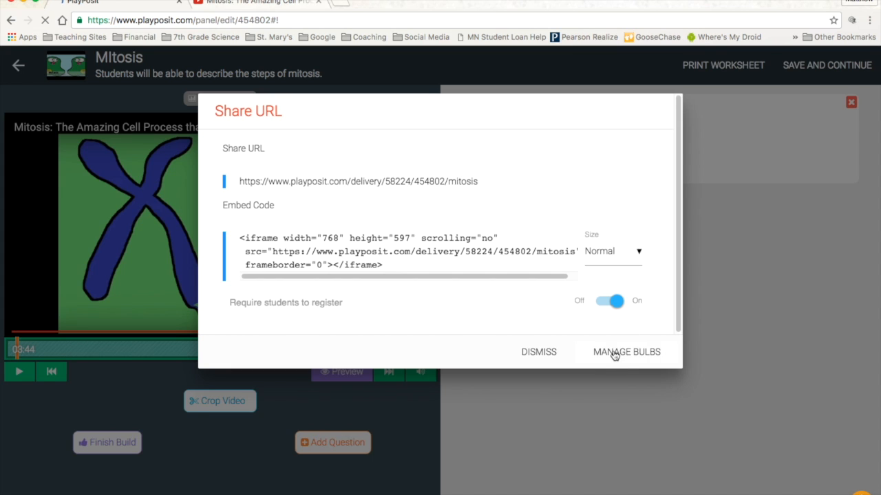